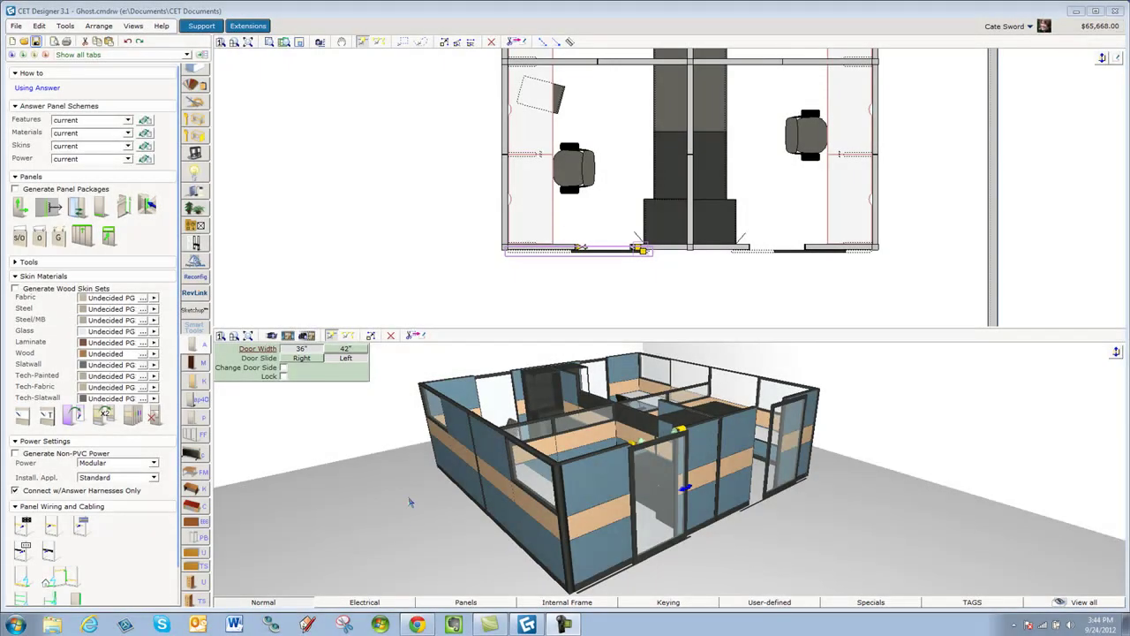
Step: Open Photo Lab and display the contour render of the cubicle
click(288, 337)
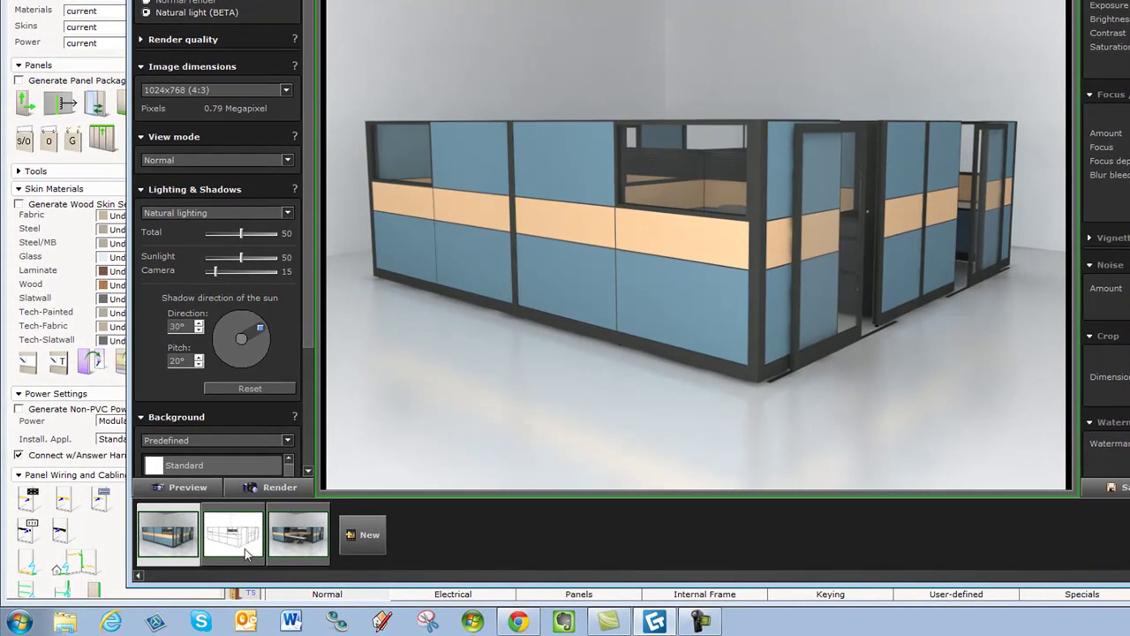
click(248, 549)
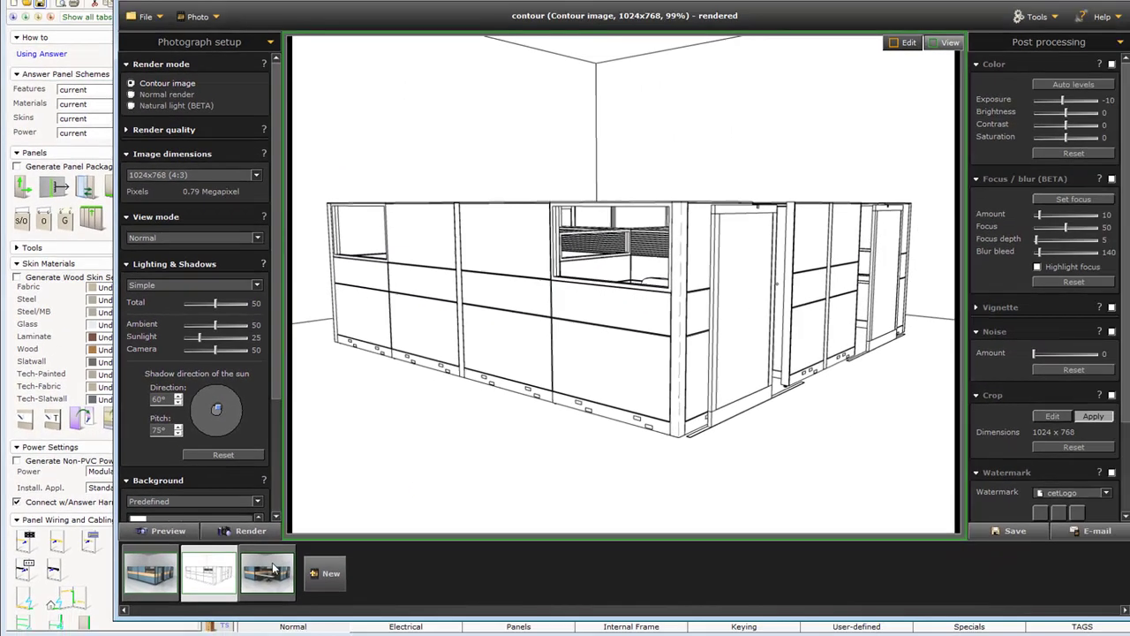
Step: Re-render Photo02 without the front wall panel, then display the closed-cubicle Photo01
click(305, 599)
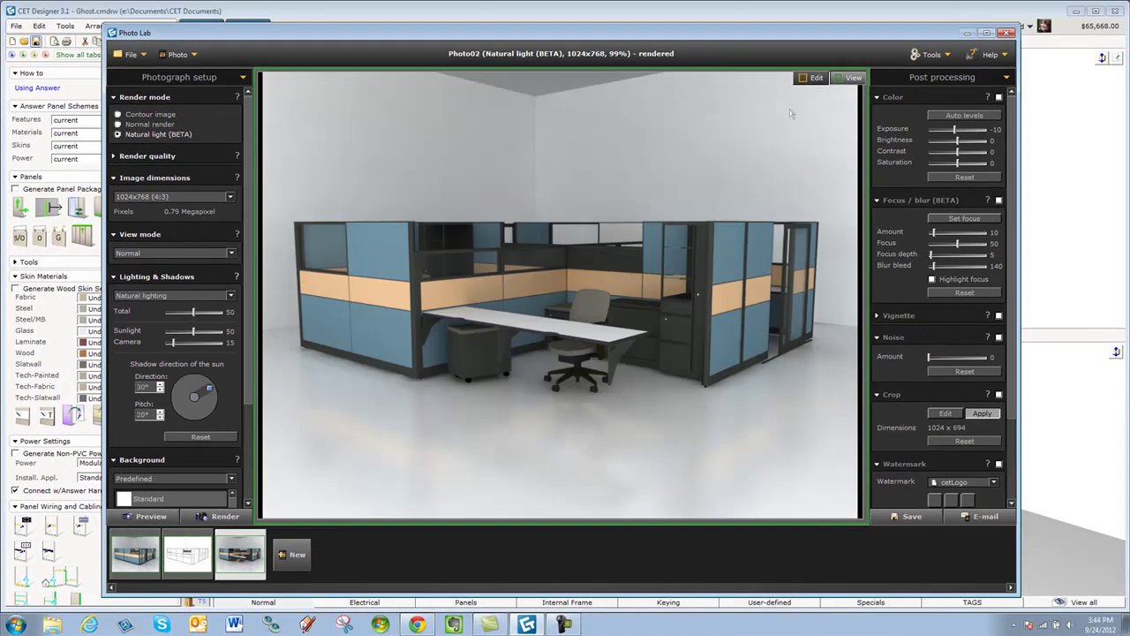
click(811, 79)
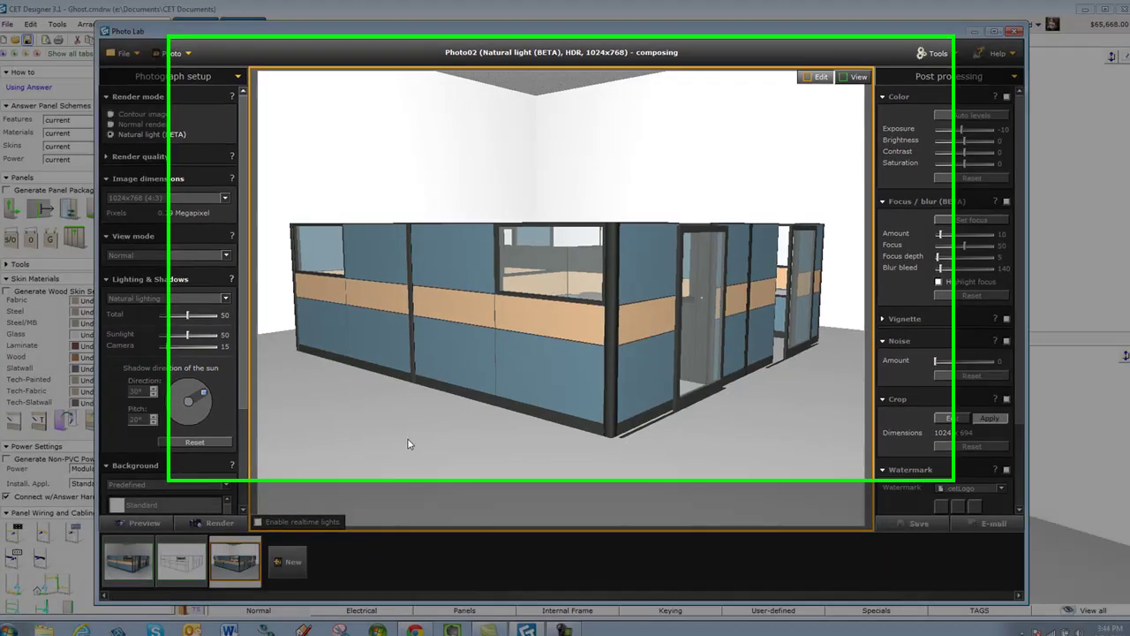
click(462, 380)
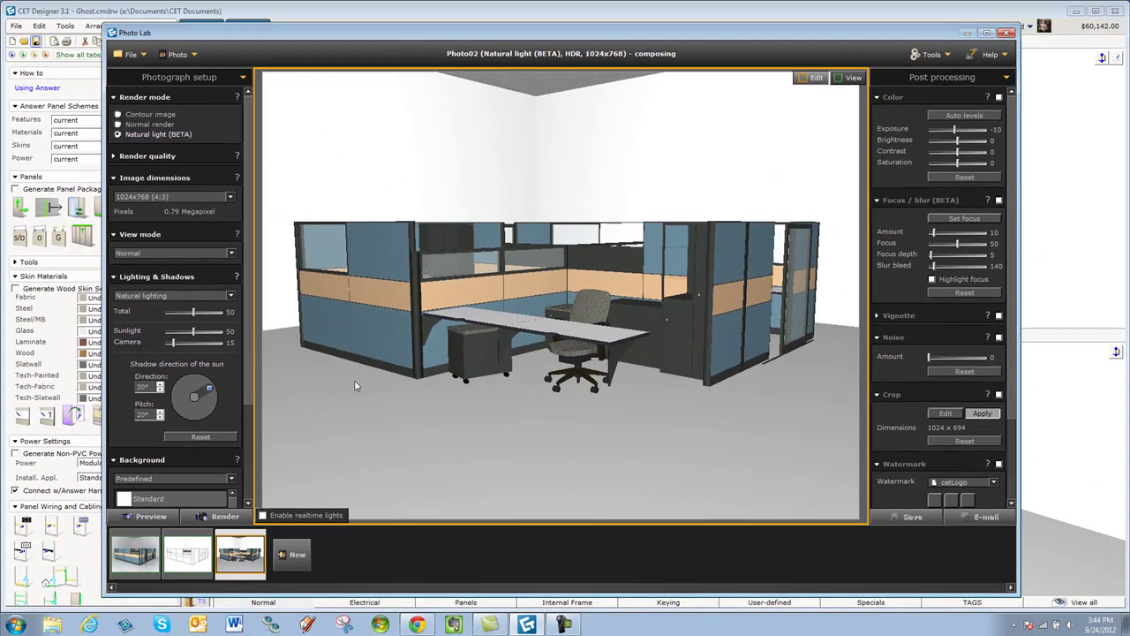
click(847, 81)
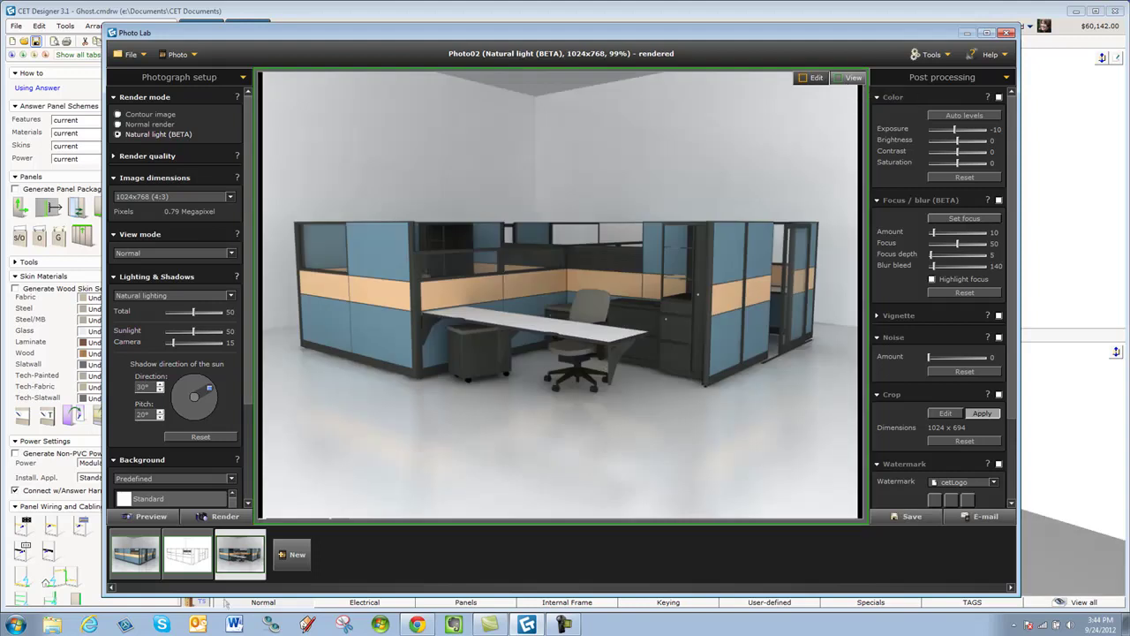
click(135, 556)
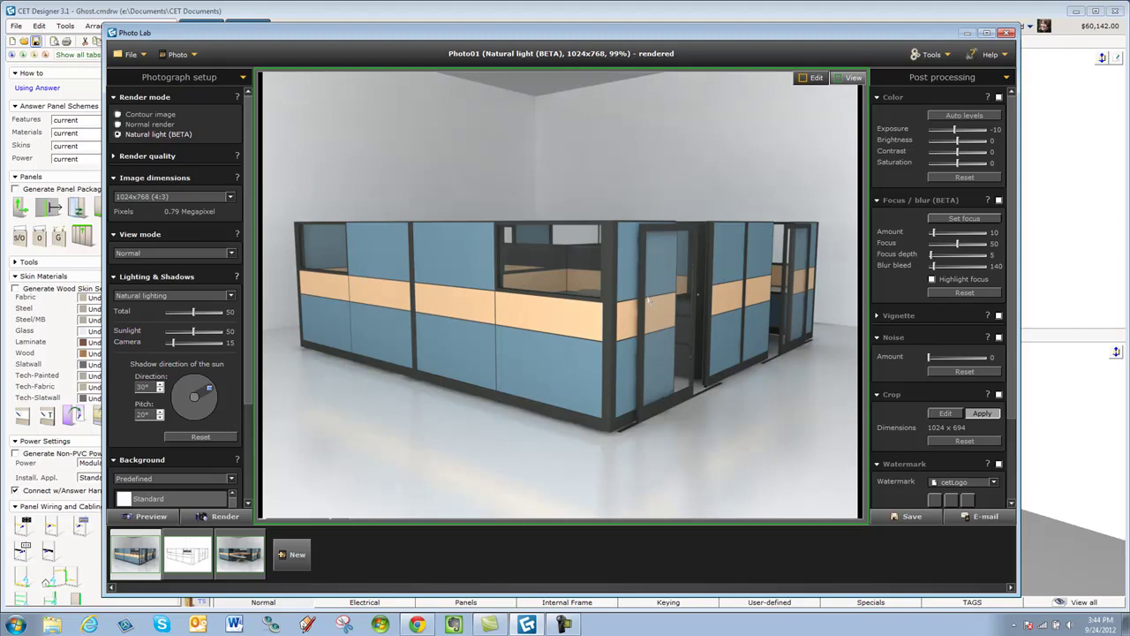
Step: Save the Photo01 render to the Desktop as solid.jpeg
click(905, 521)
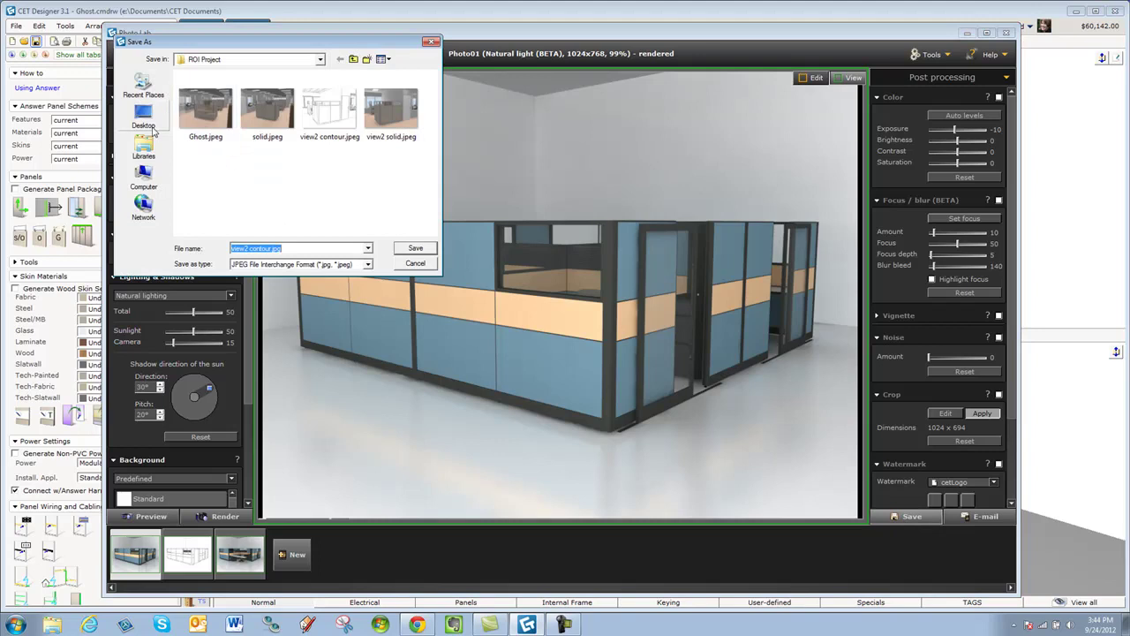
click(148, 122)
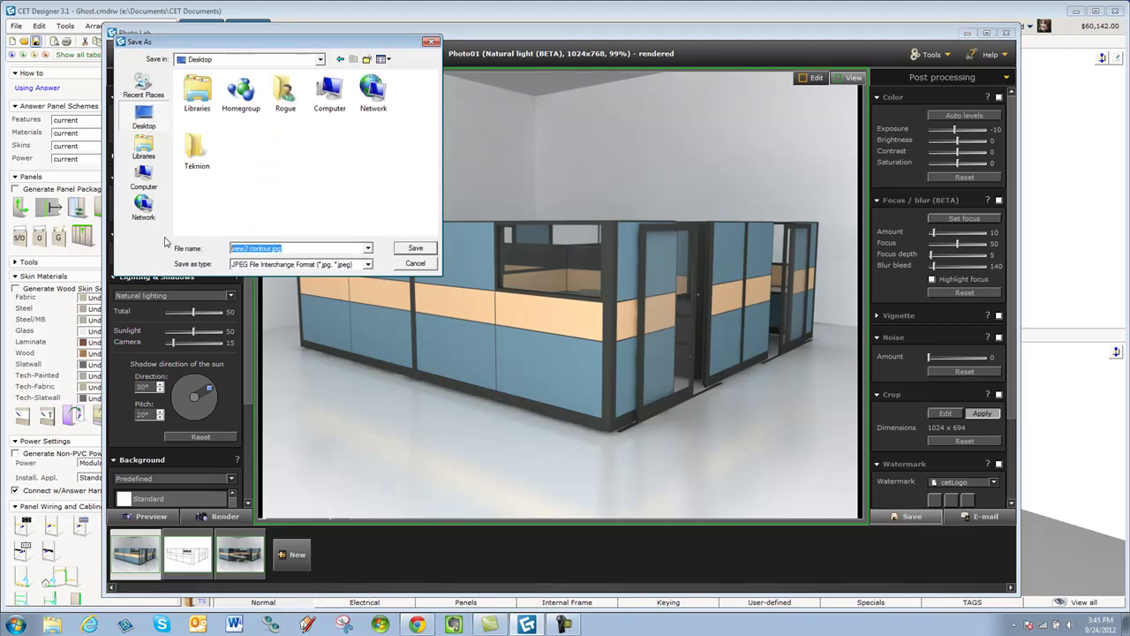
text(solid)
click(415, 249)
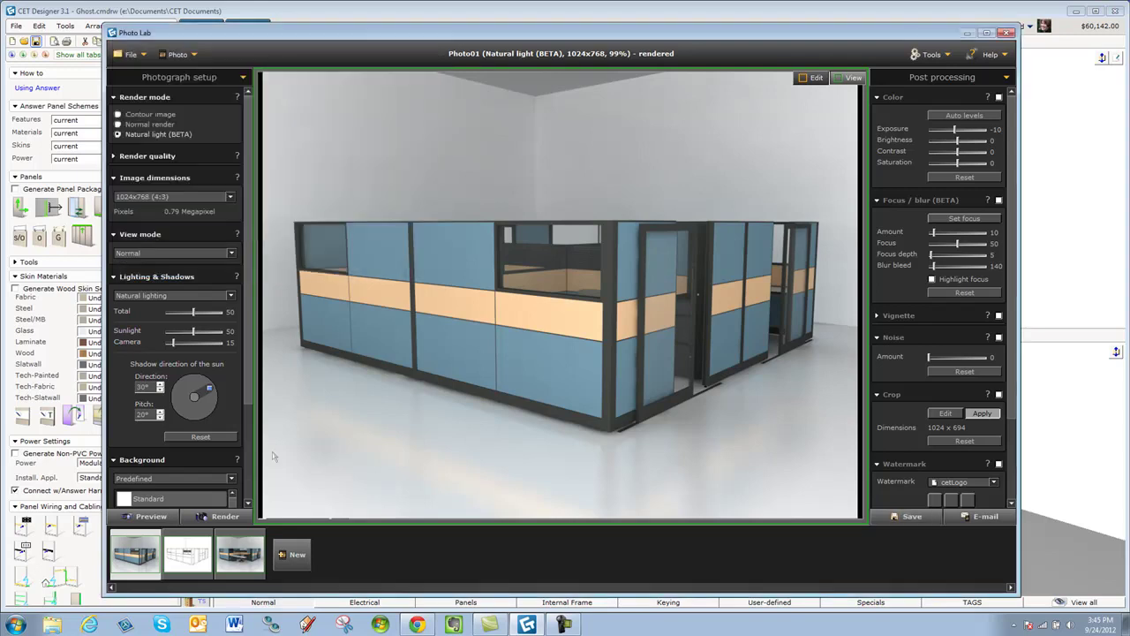
Step: Save the contour image to the Desktop as contour.jpeg
click(187, 553)
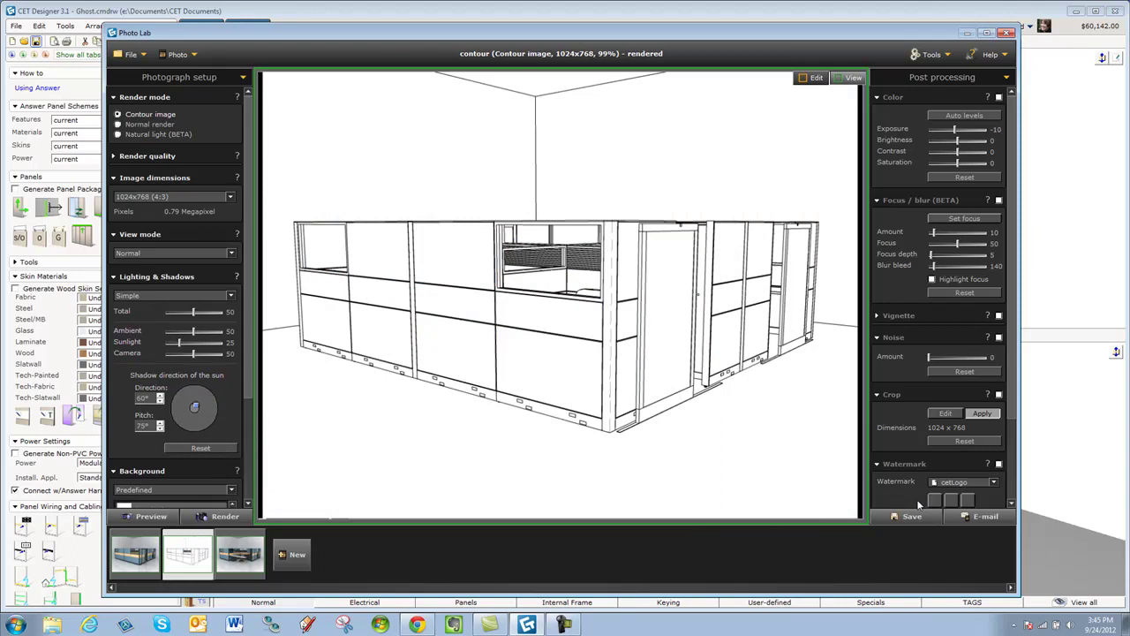
click(910, 518)
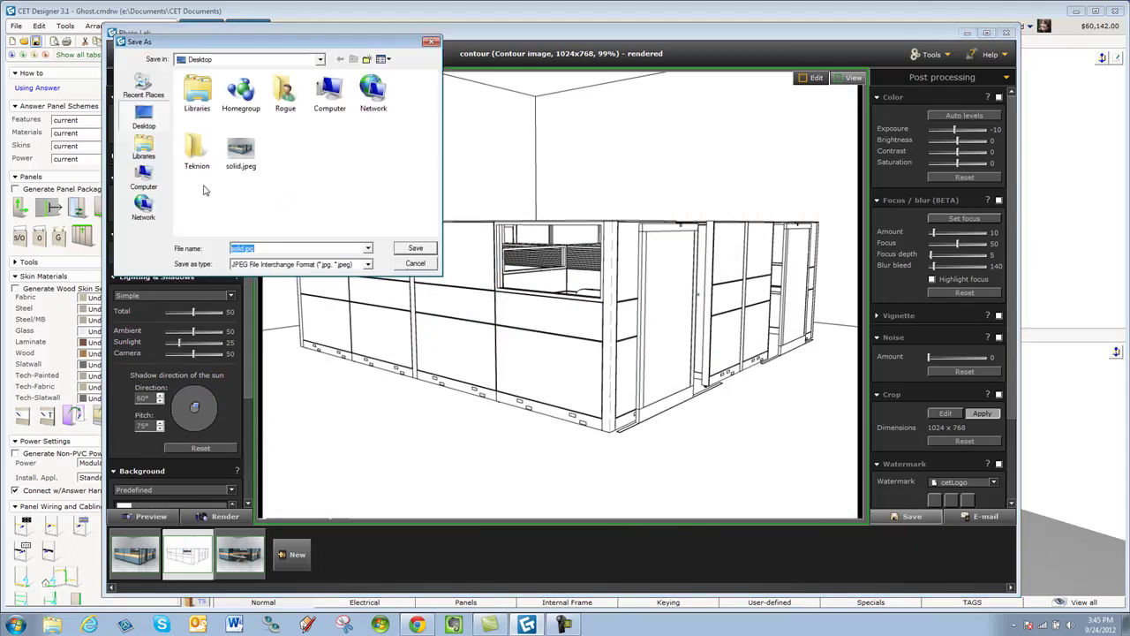
text(contour)
click(415, 248)
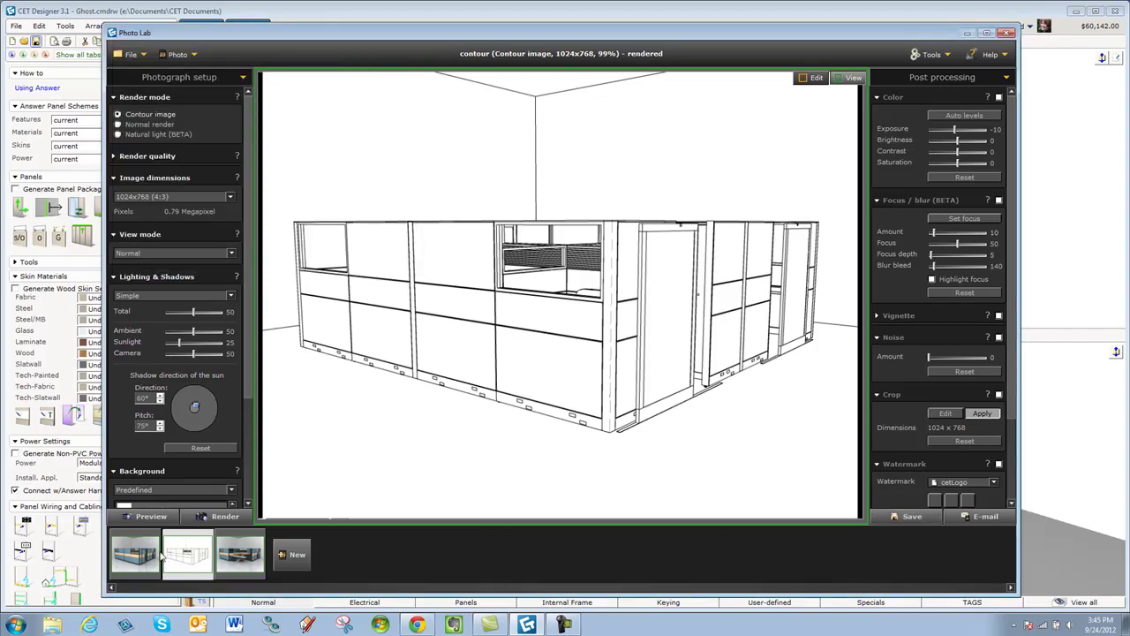
Step: Overlay Photo02 with Desktop solid.jpeg as a watermark at opacity 31
click(246, 563)
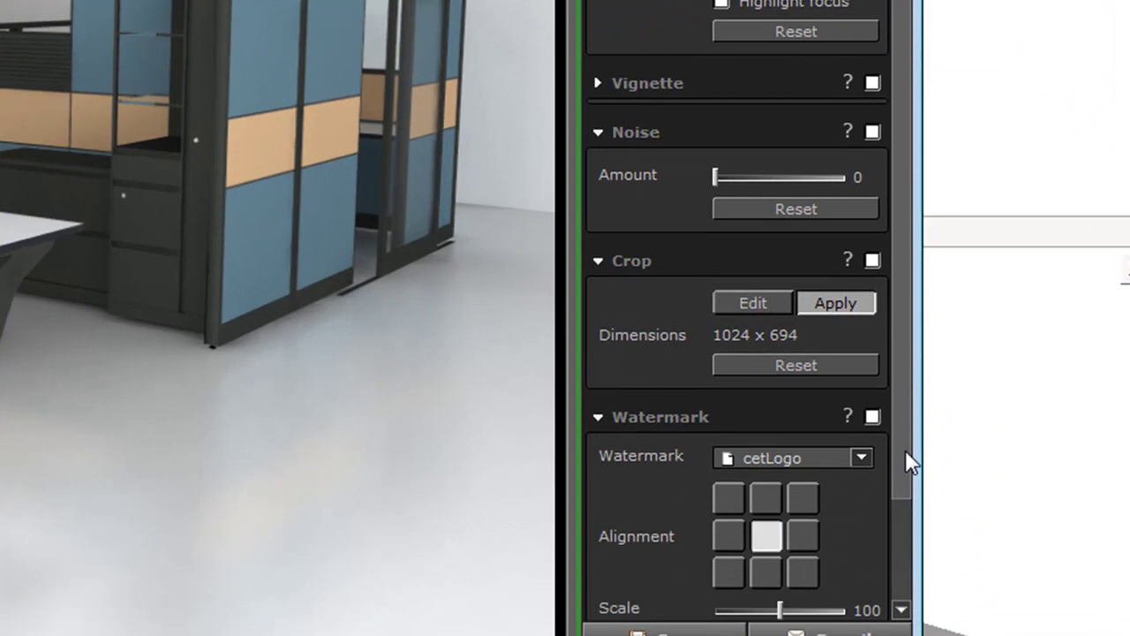
drag(905, 449, 895, 600)
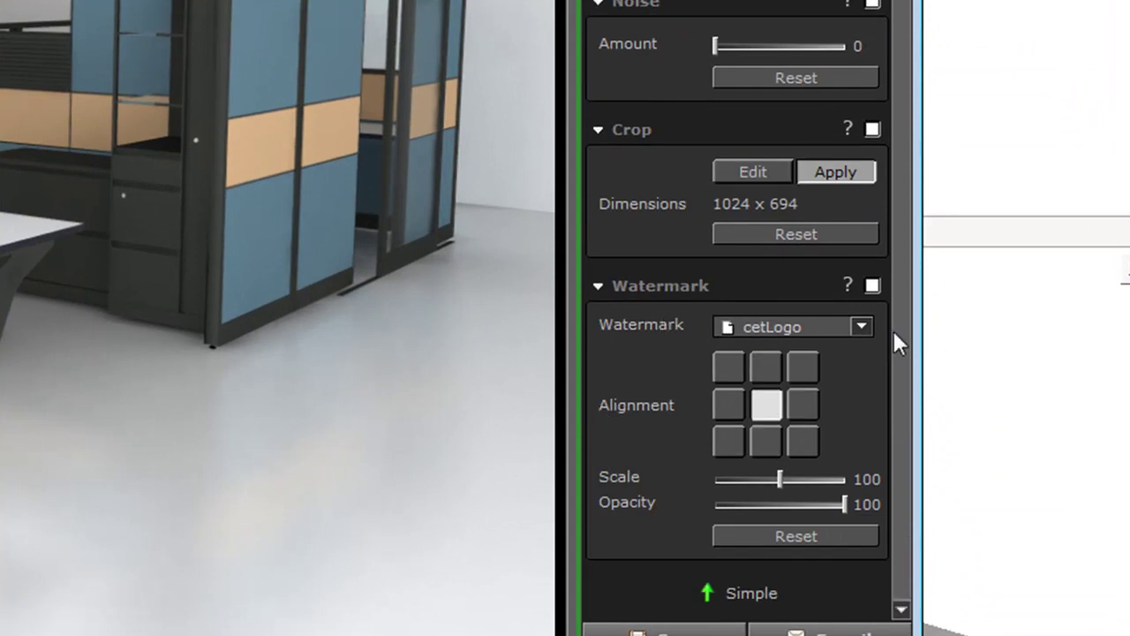
click(860, 327)
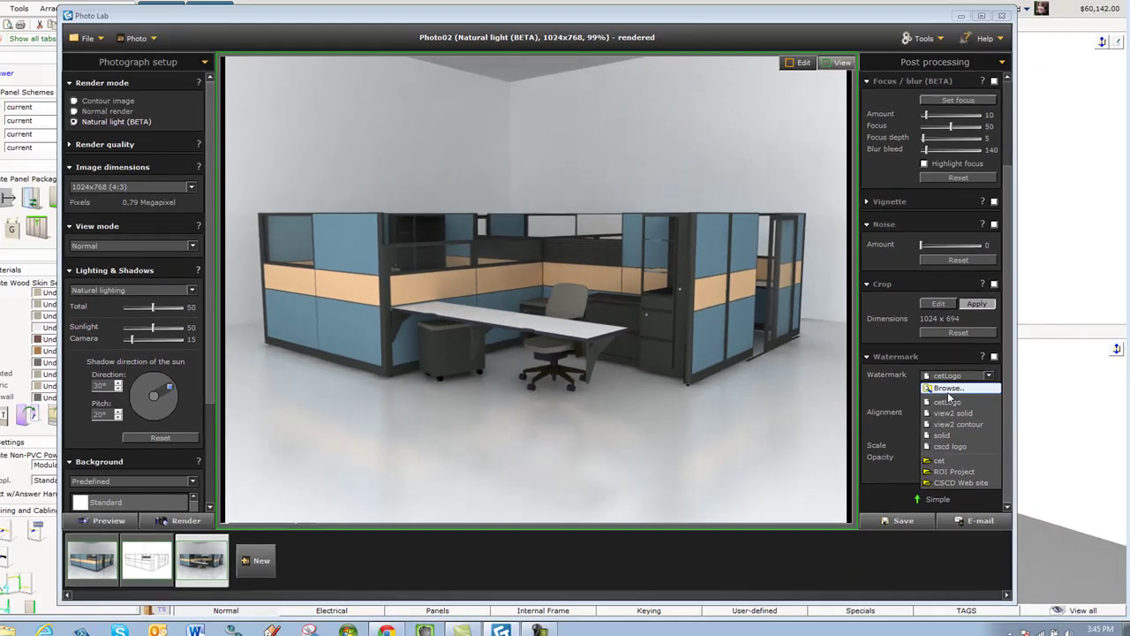
click(825, 361)
click(427, 269)
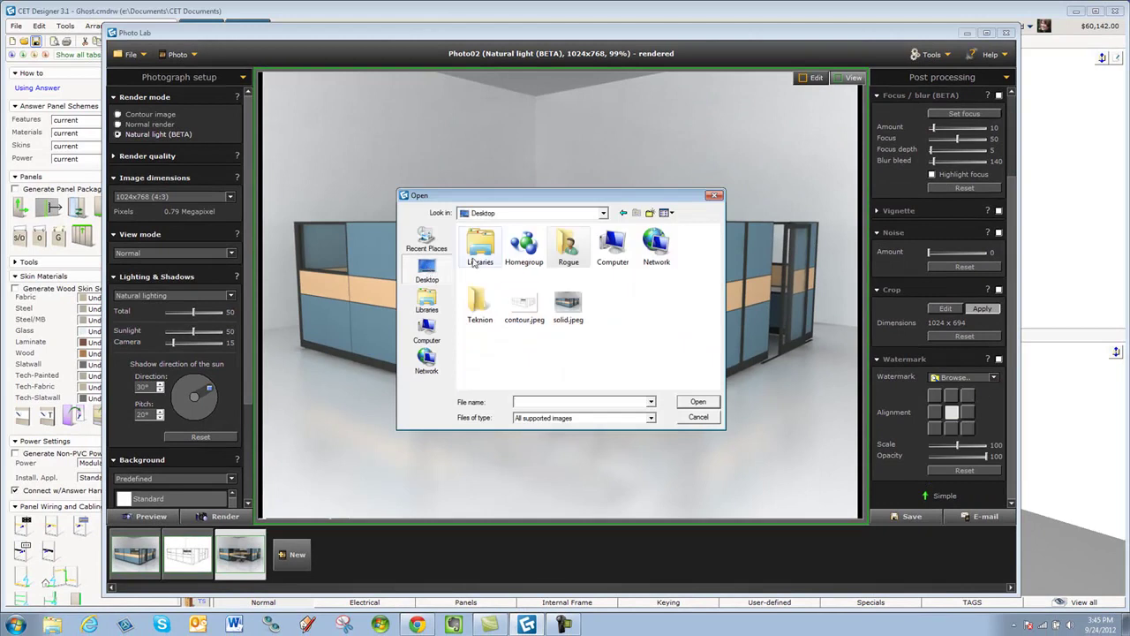
double_click(569, 304)
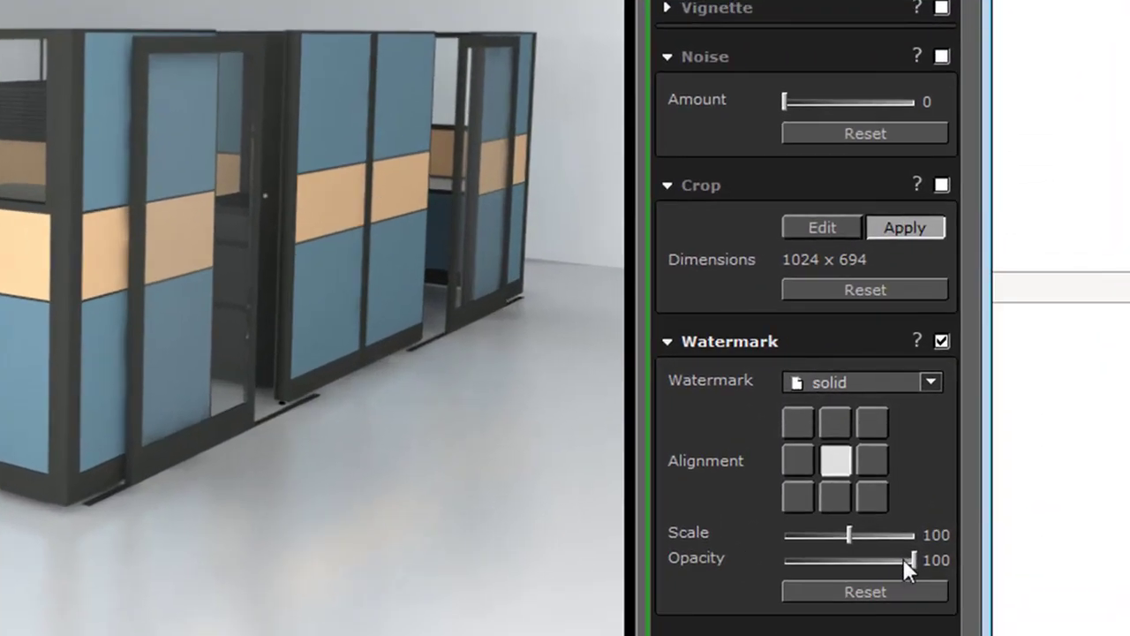
drag(915, 558, 814, 559)
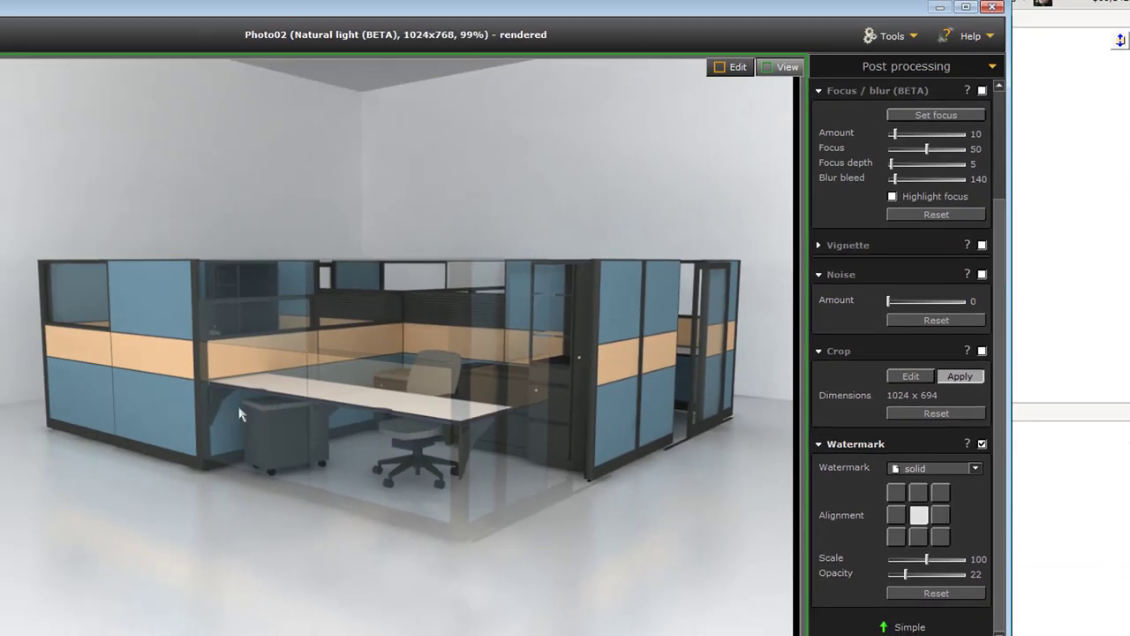
drag(898, 574, 906, 577)
drag(906, 575, 912, 575)
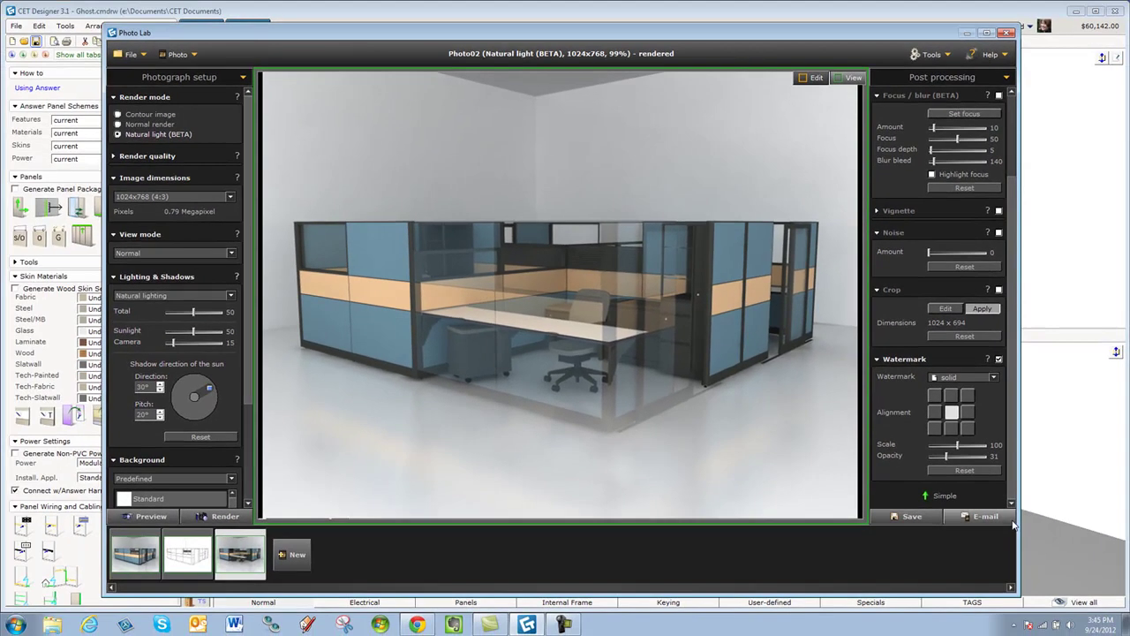
Step: Save the ghosted Photo02 to the Desktop as ghost.jpeg
click(910, 516)
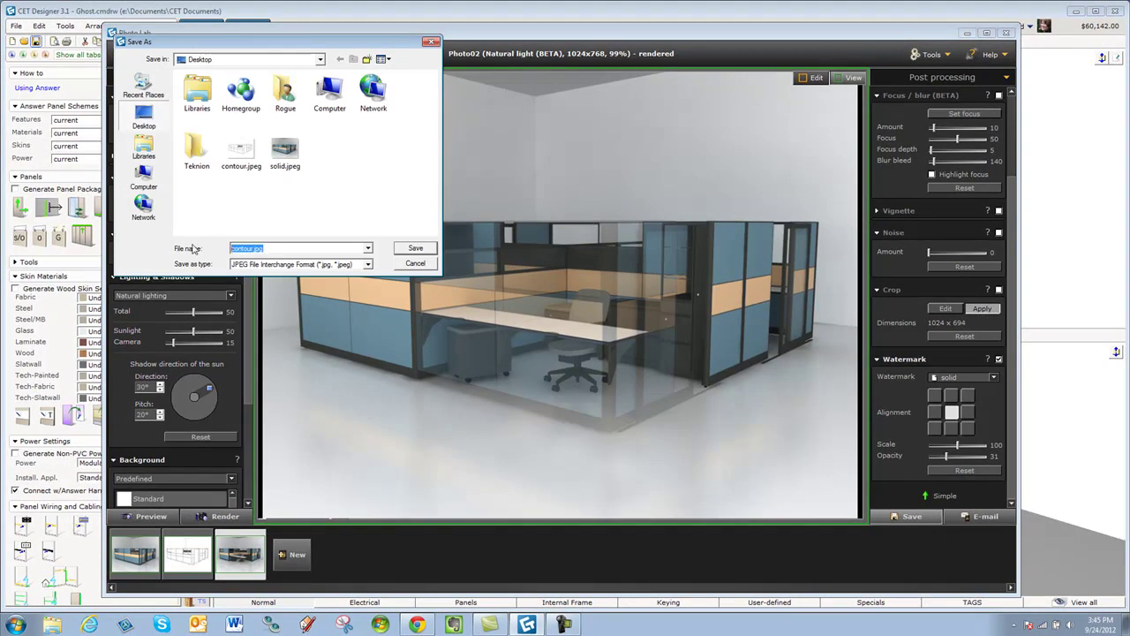
text(ghost)
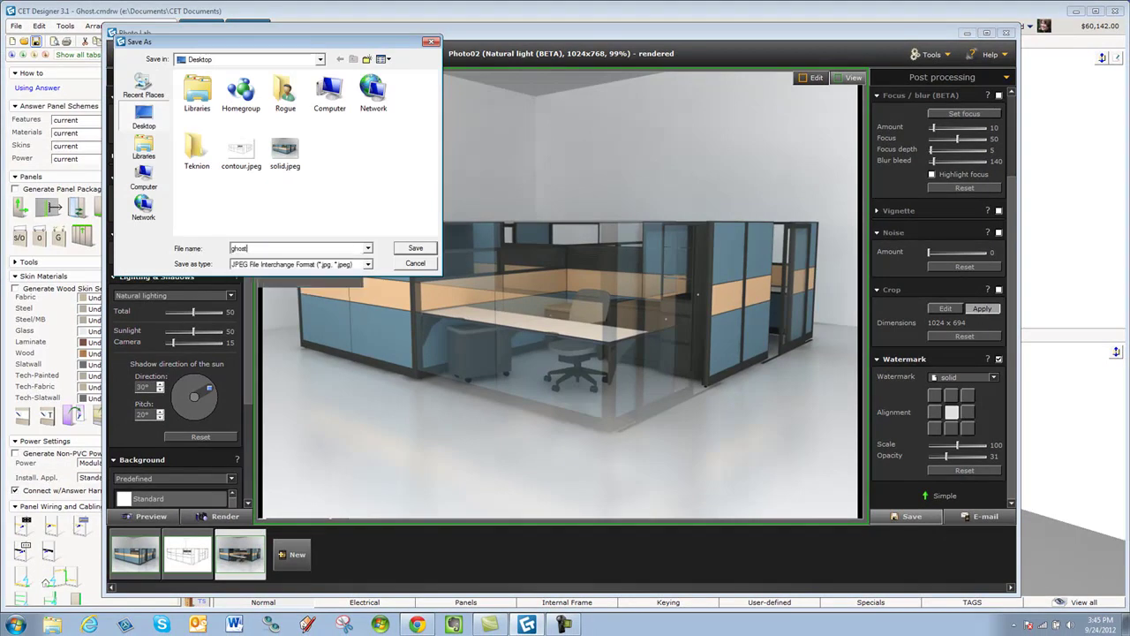
key(Return)
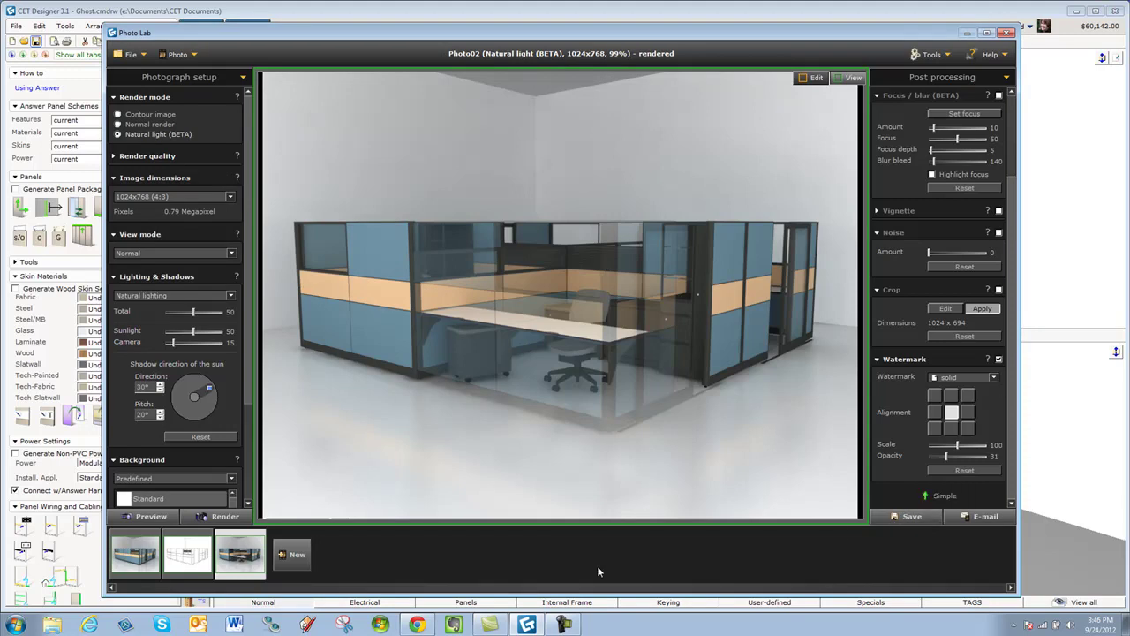
Step: Give Photo01 the Desktop contour.jpeg as a watermark at opacity 20
click(144, 563)
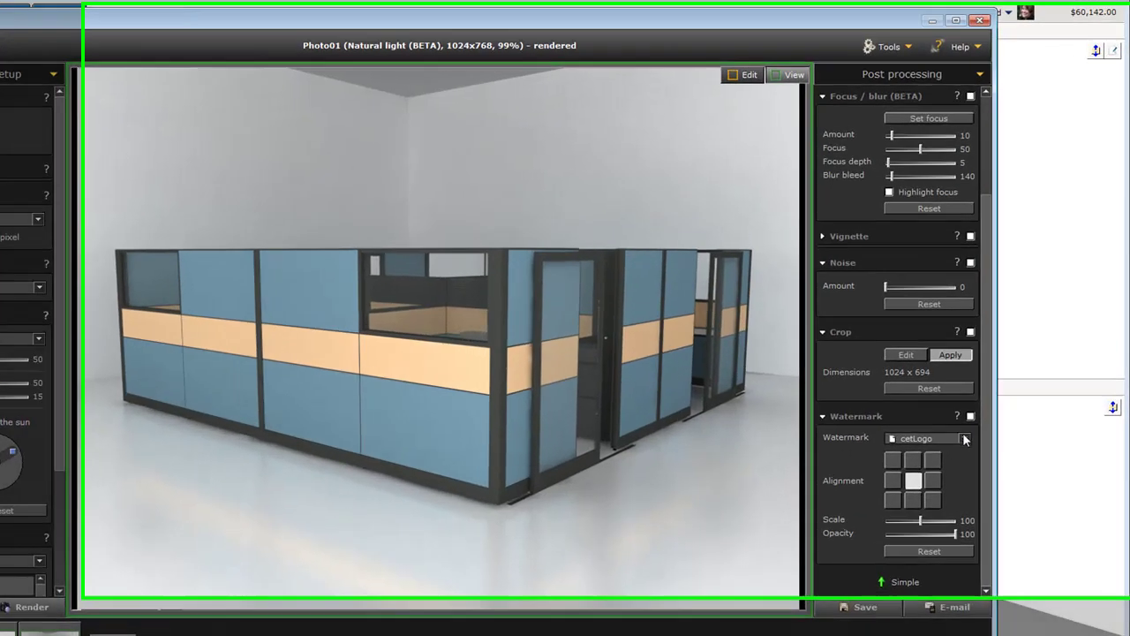
click(962, 377)
click(900, 483)
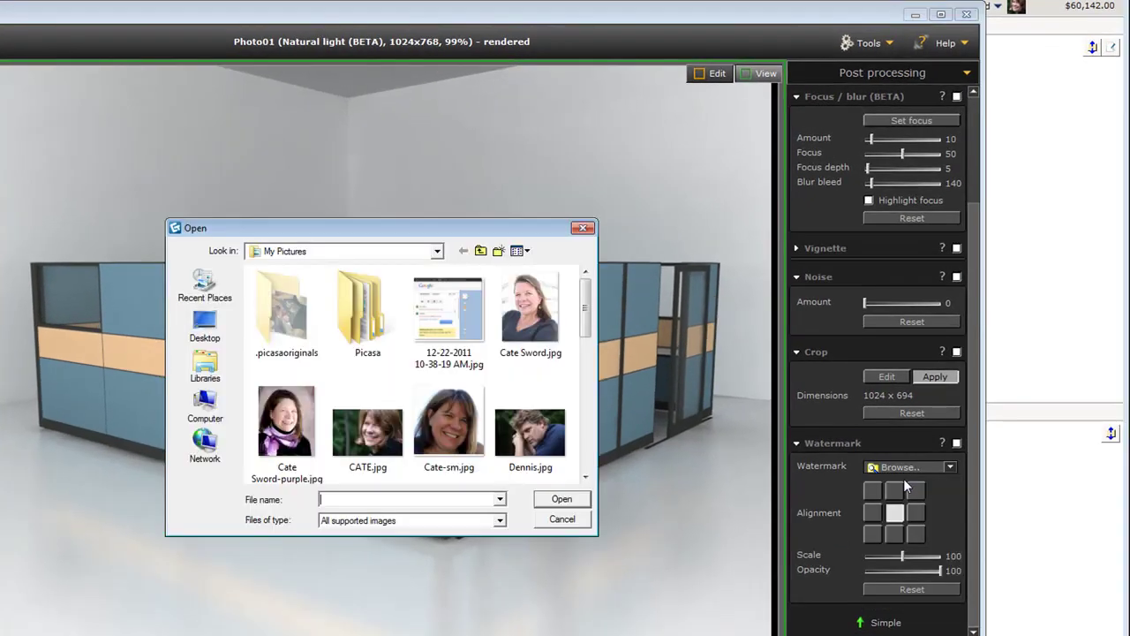
click(203, 327)
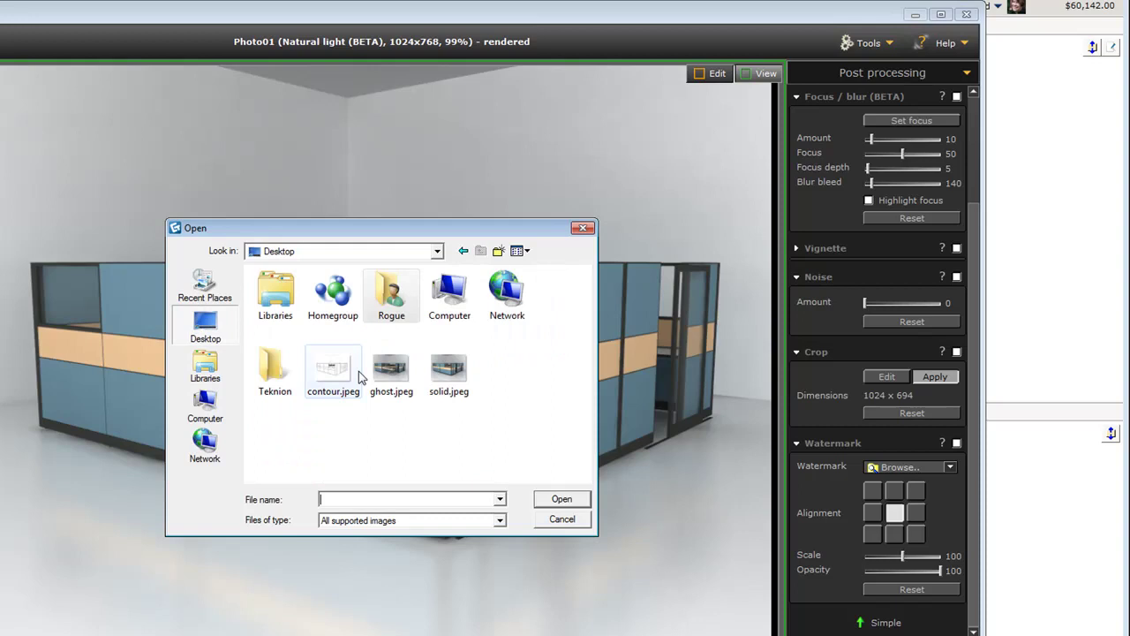
double_click(340, 371)
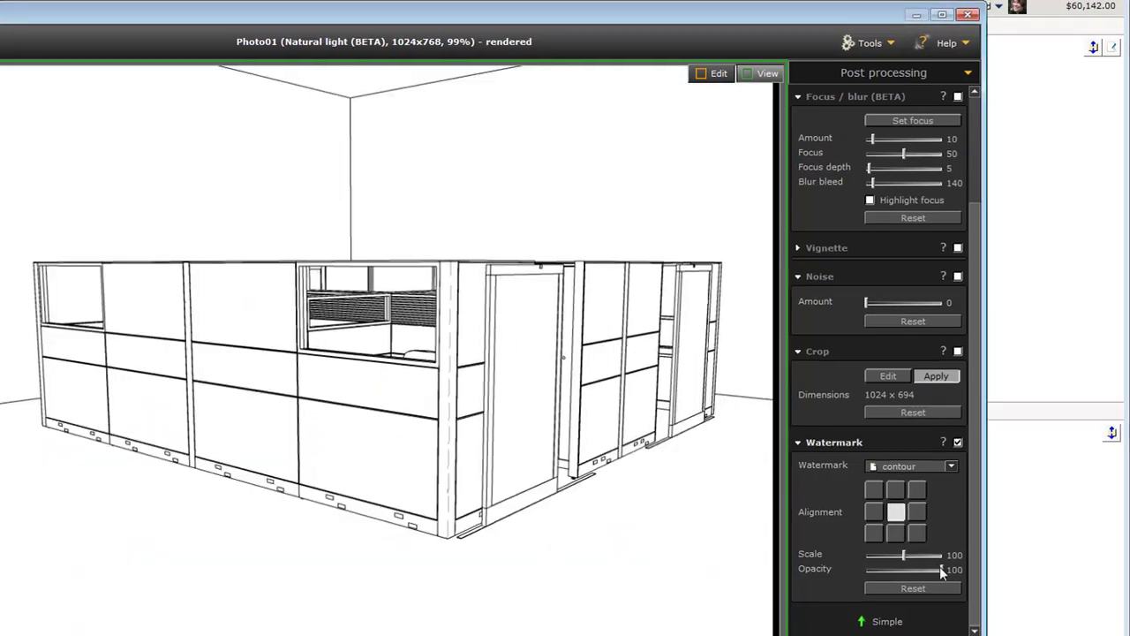
drag(940, 569, 883, 570)
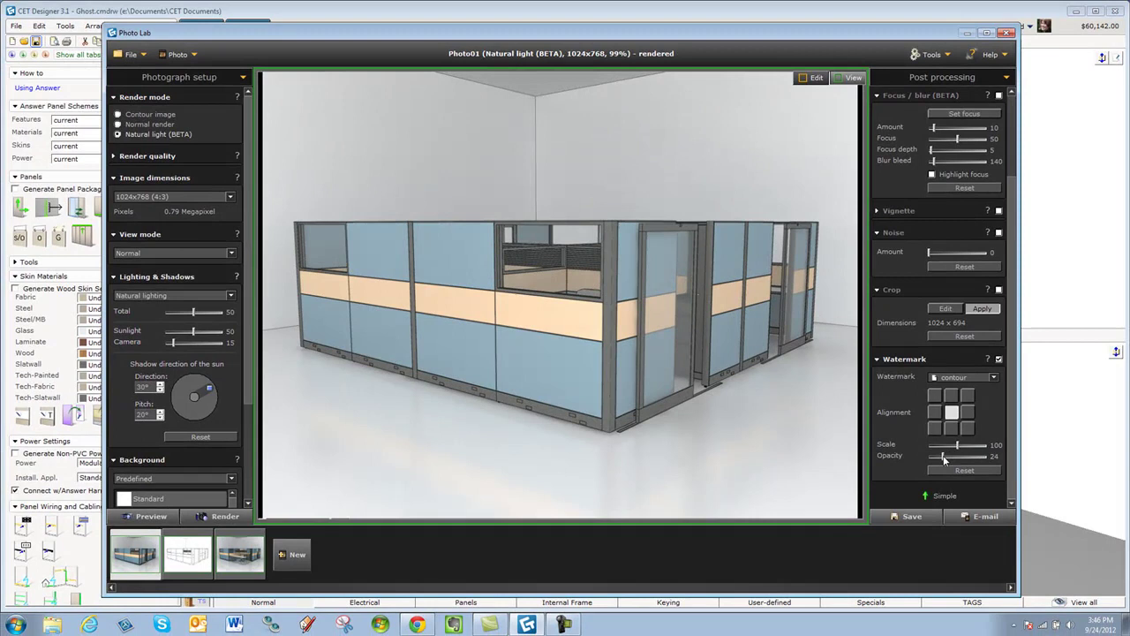
drag(944, 459, 941, 459)
Step: Save Photo01 to the Desktop as ghost-contour.jpeg
click(912, 516)
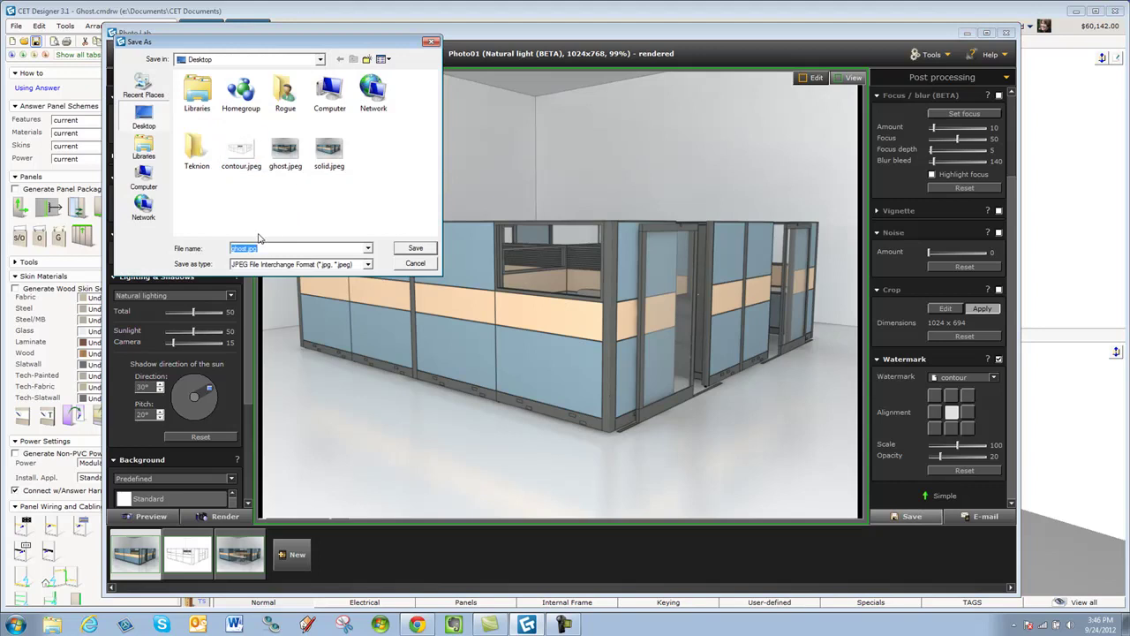
text(ghost)
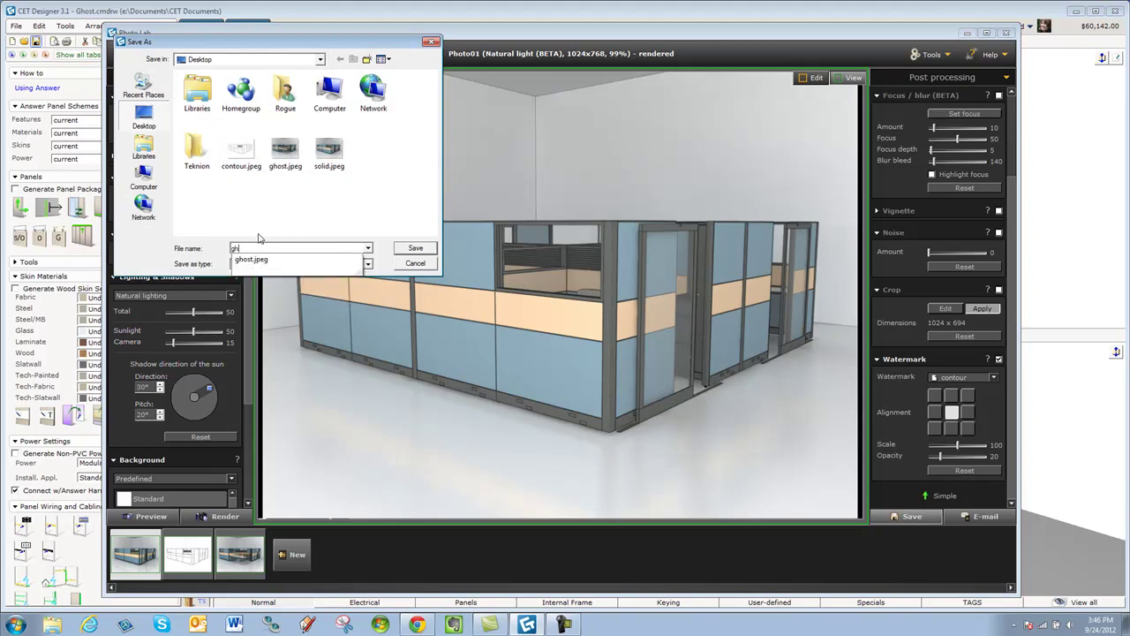
text(-c)
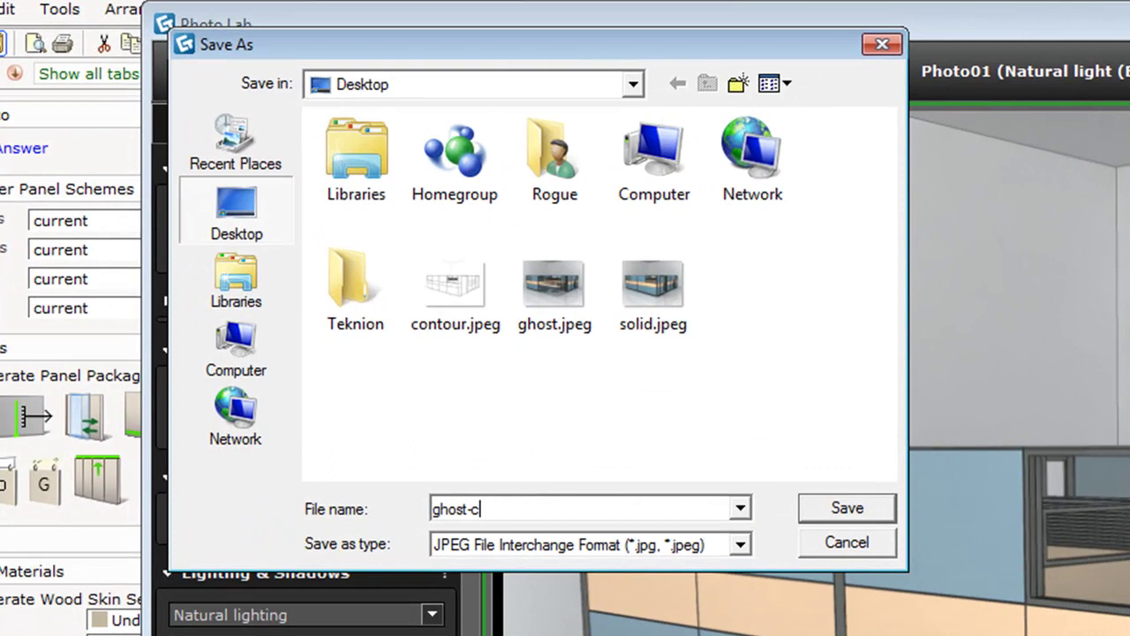
text(ontou)
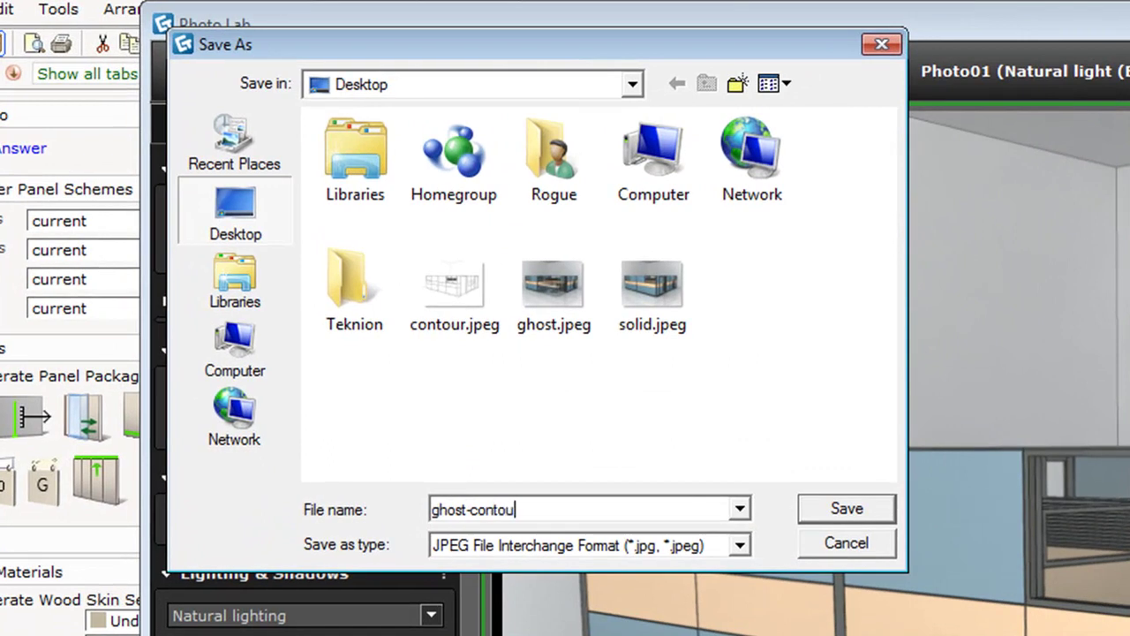
text(r)
key(Return)
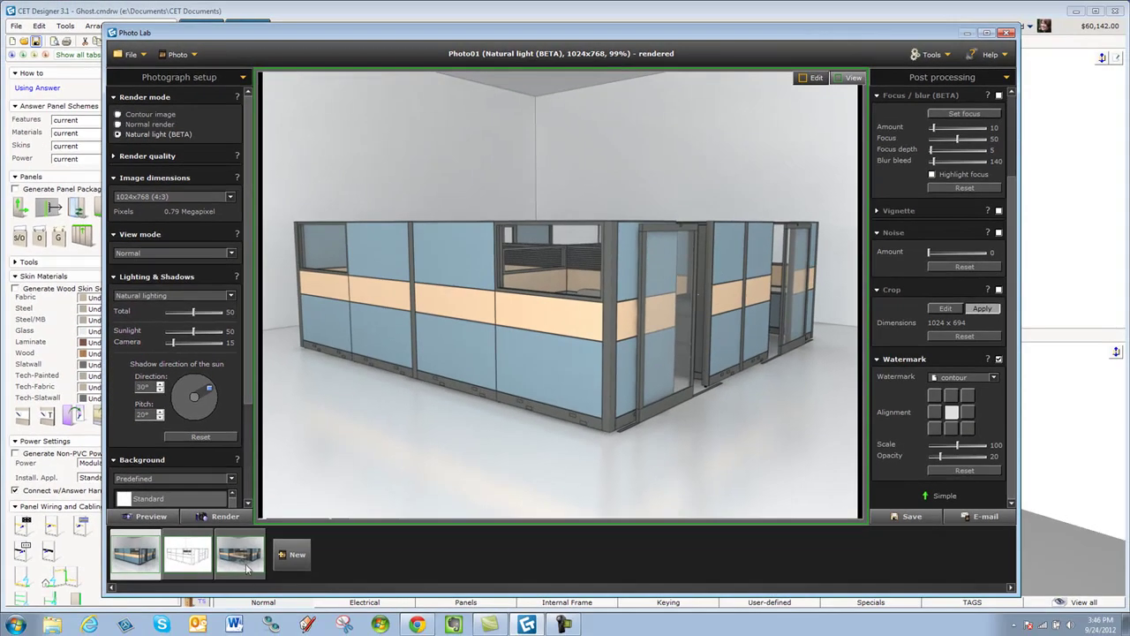
Step: Apply the Desktop ghost-contour.jpeg to Photo02 as a watermark at opacity 16
click(246, 565)
click(995, 378)
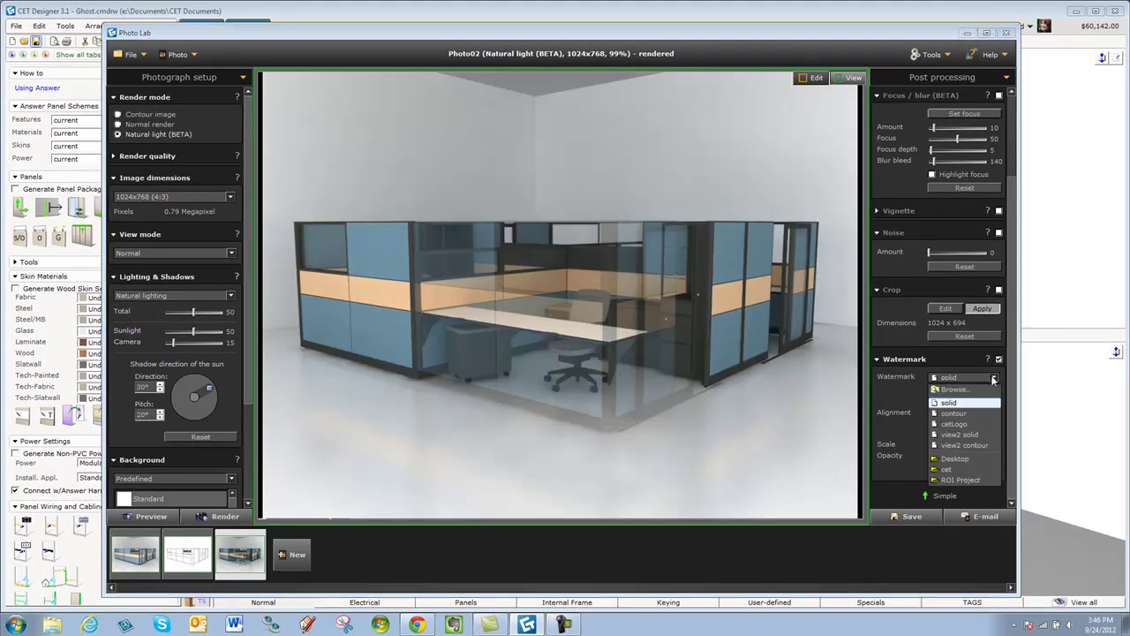
click(976, 396)
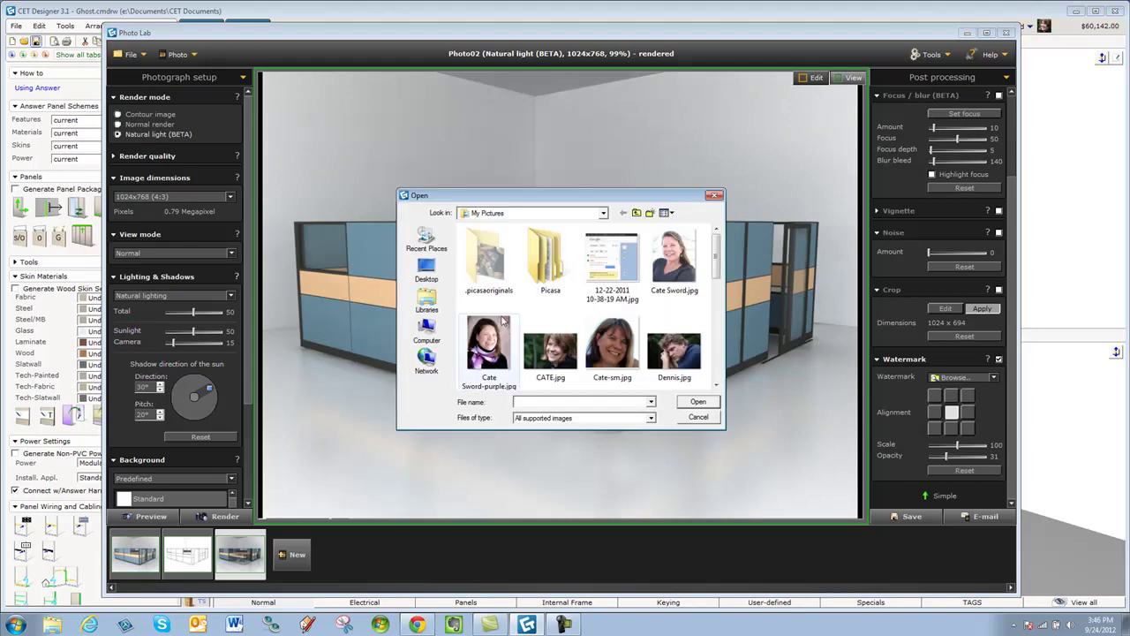
click(427, 271)
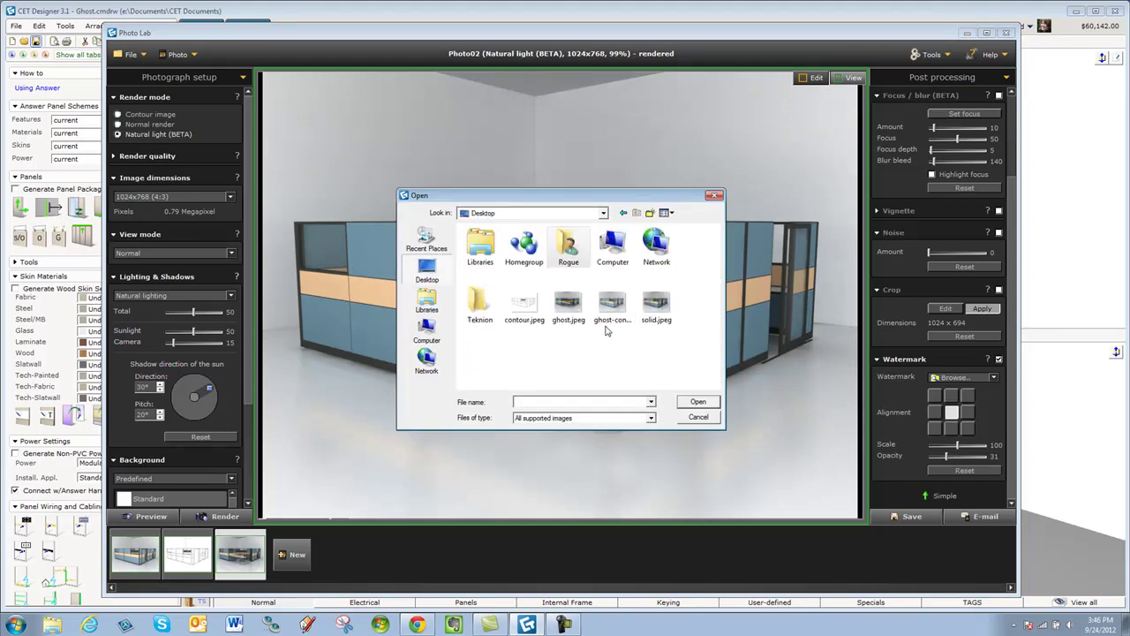
double_click(614, 310)
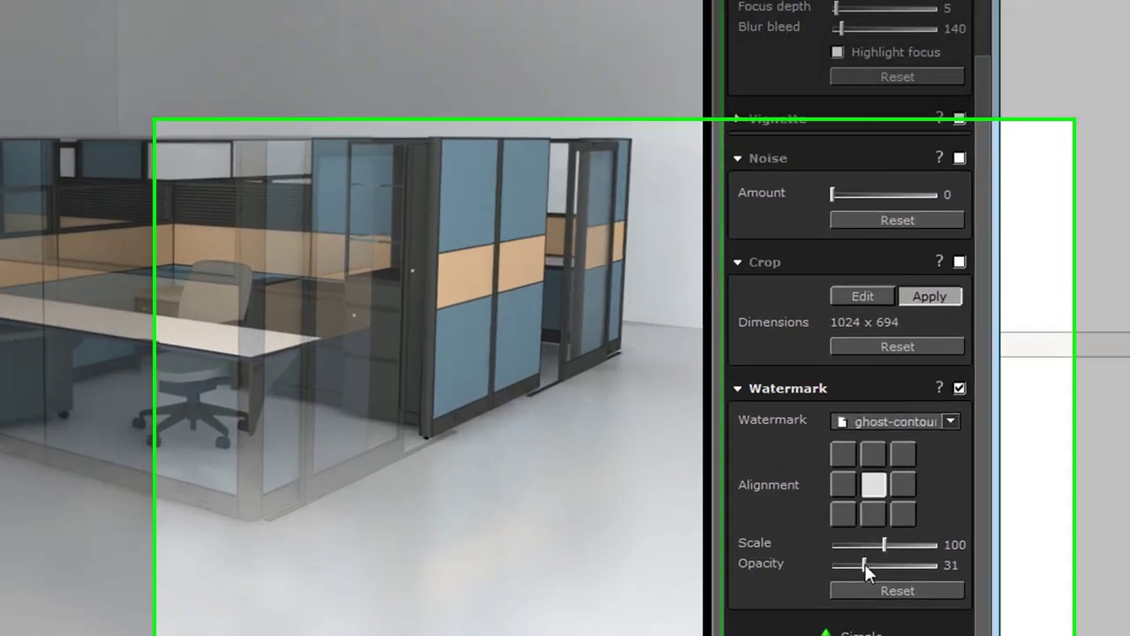
drag(855, 578, 856, 548)
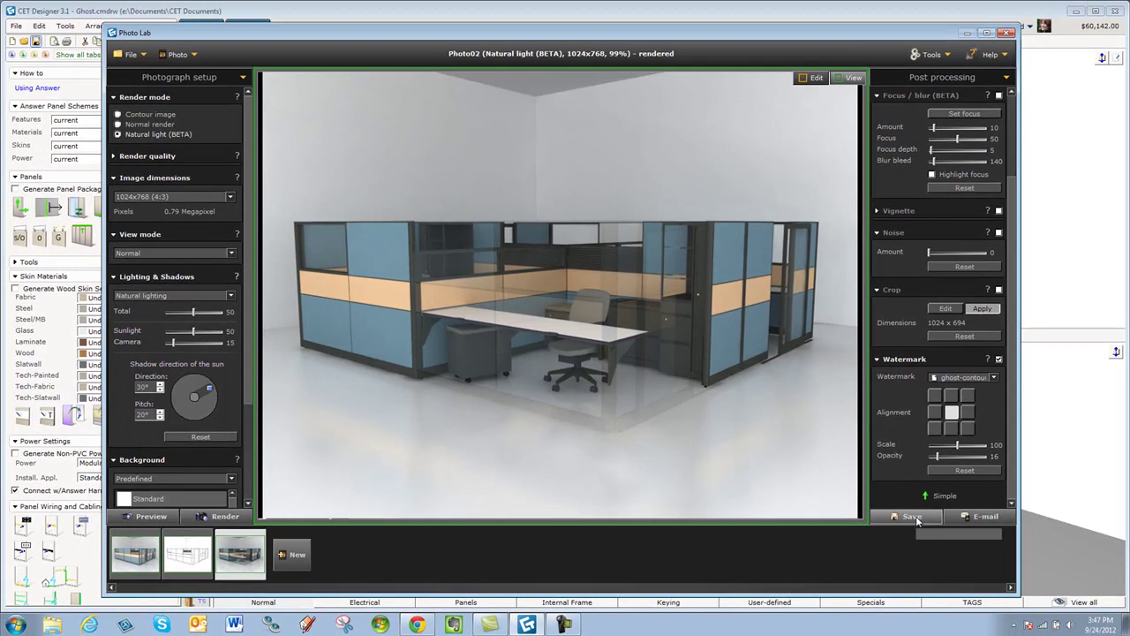
Step: Save the watermarked Photo02 to the Desktop as the JPEG 'ghostfinal'
click(893, 531)
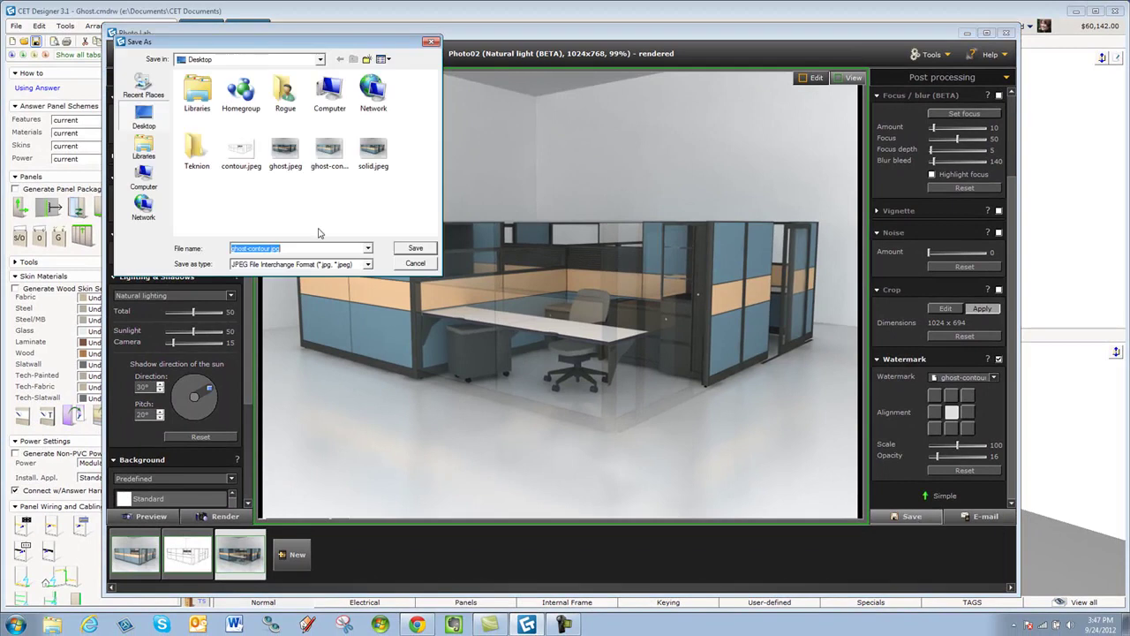
text(gh)
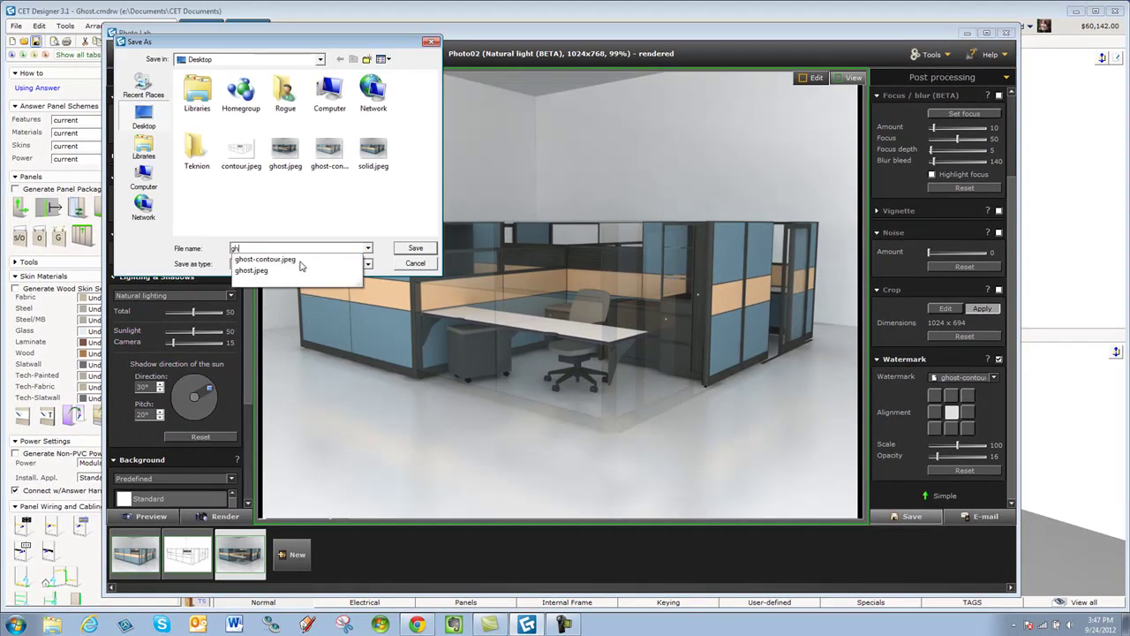
text(ostfinal)
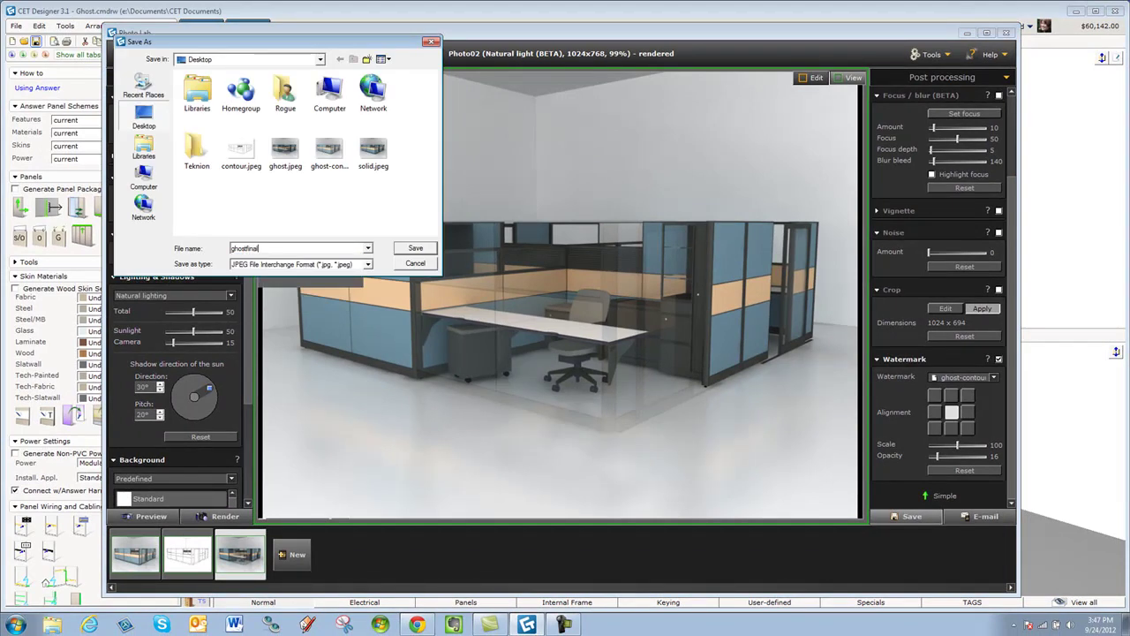
key(Return)
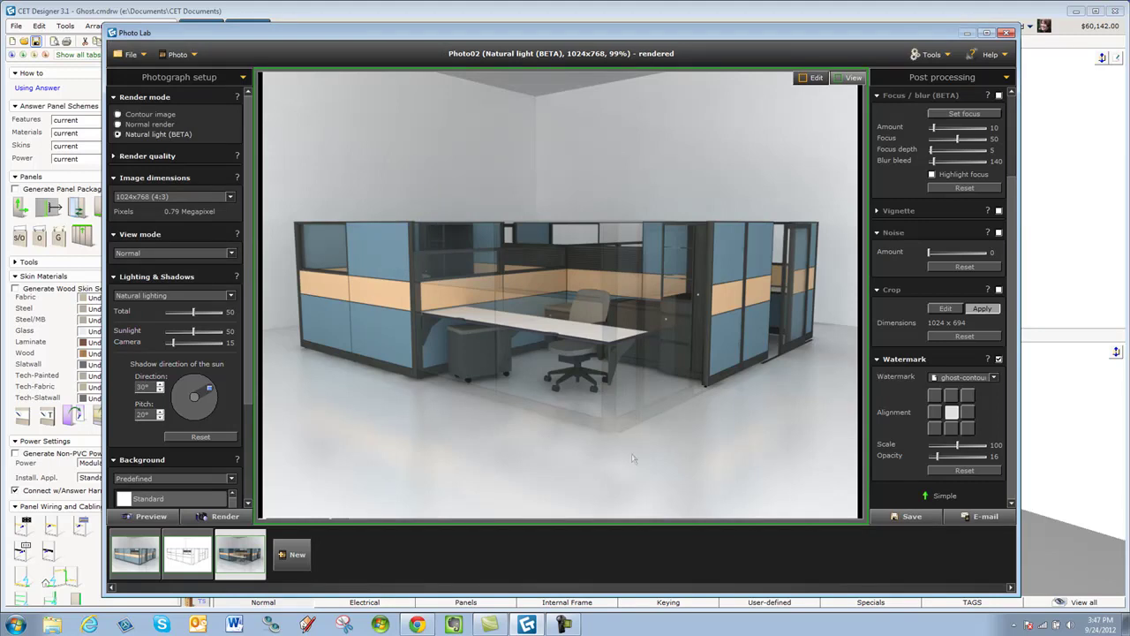